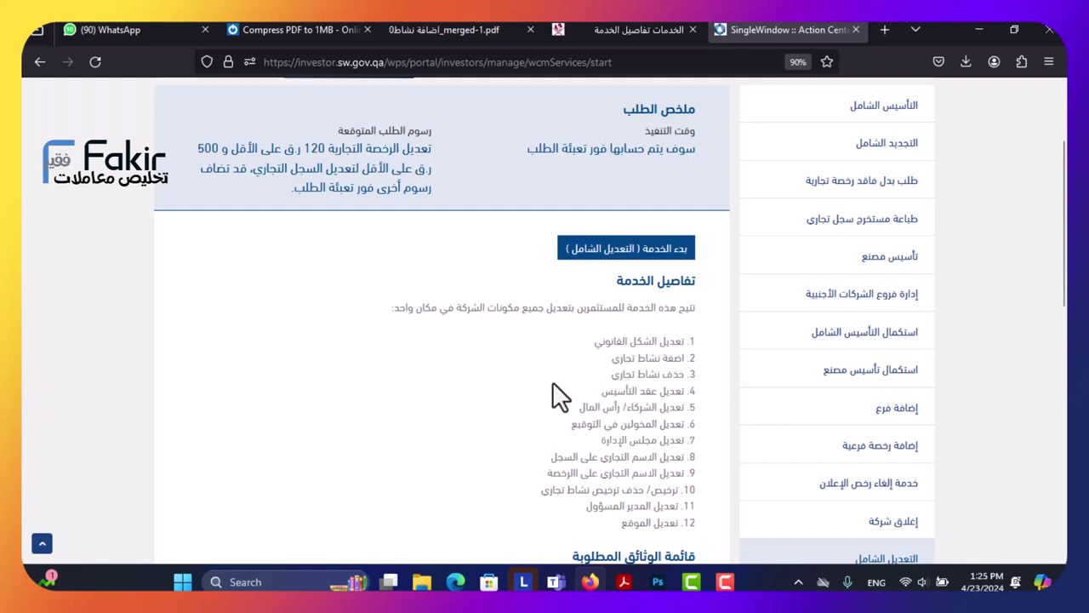
Start the comprehensive amendment service (التعديل الشامل) and choose the fourth establishment to amend
scroll(554, 383, down, 3)
scroll(555, 382, up, 3)
click(610, 251)
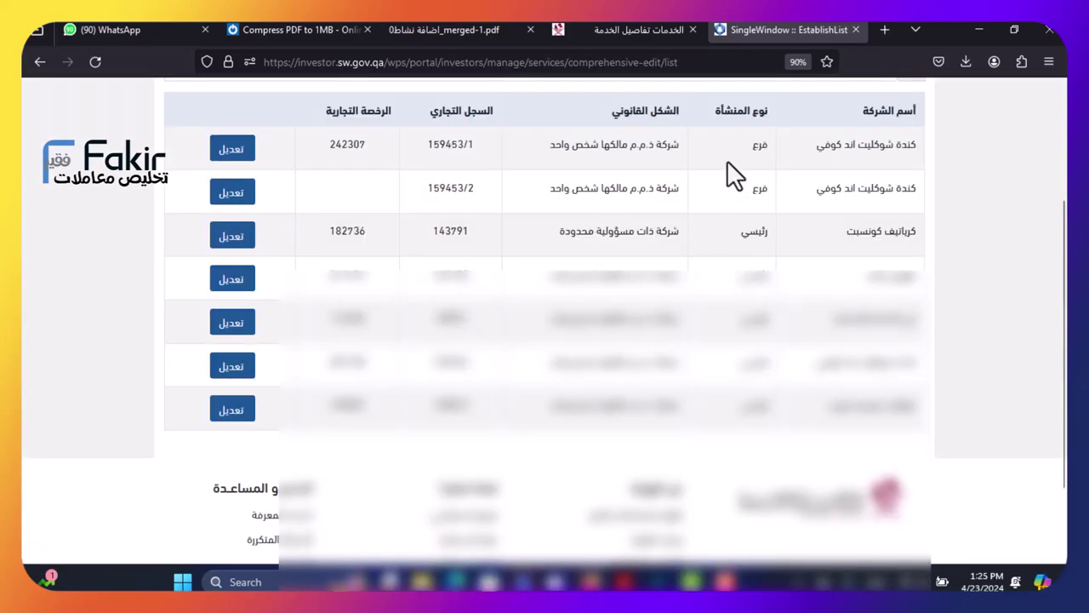
scroll(647, 189, up, 3)
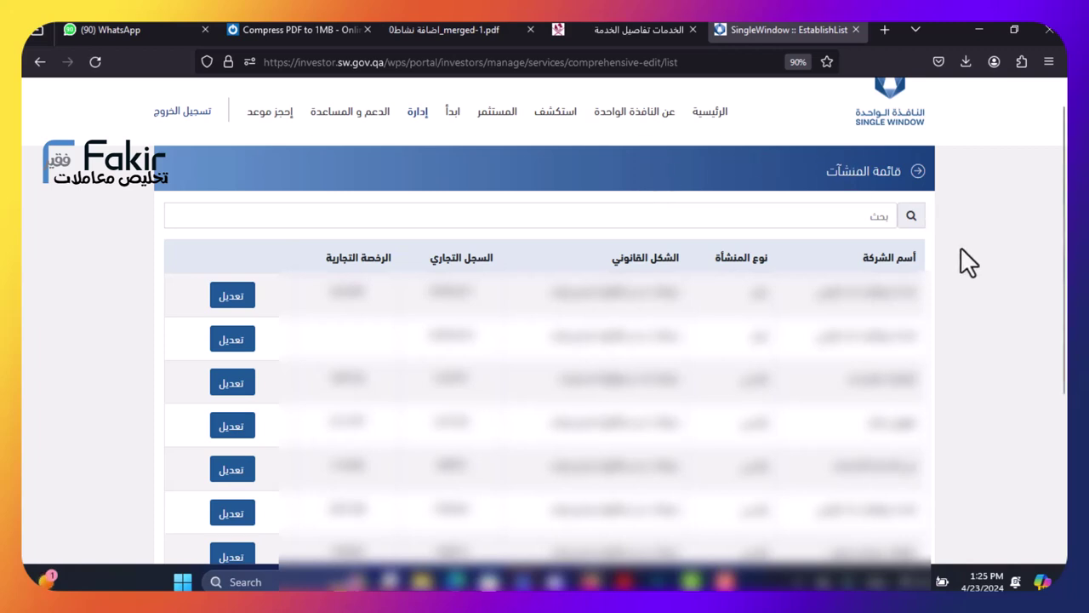
click(231, 425)
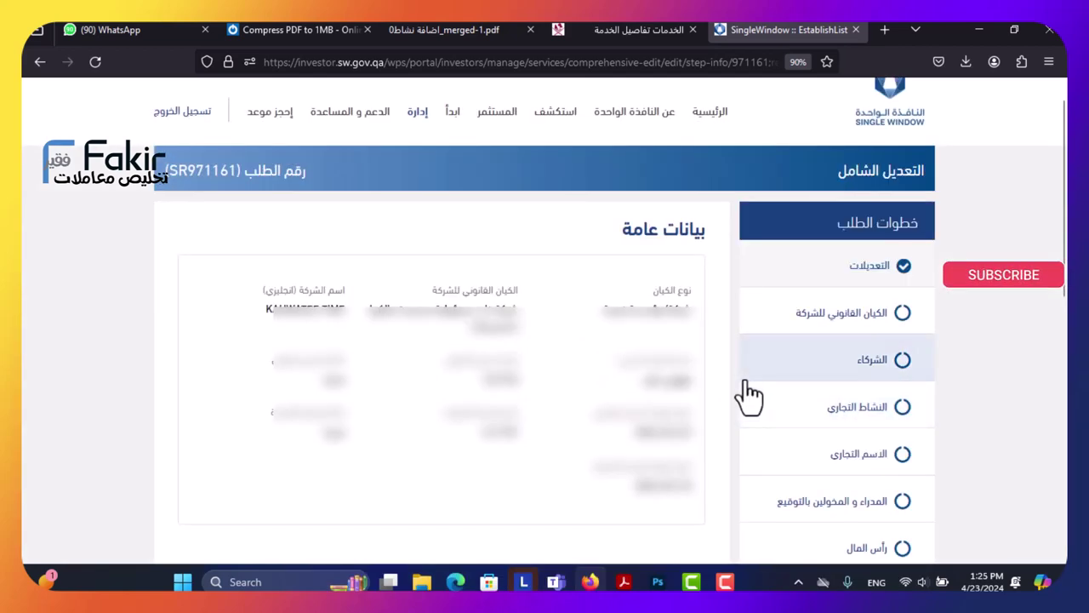
Tick تعديل المدراء and printing/authentication of the amended articles, then confirm the amendments
scroll(717, 408, down, 6)
scroll(711, 413, up, 2)
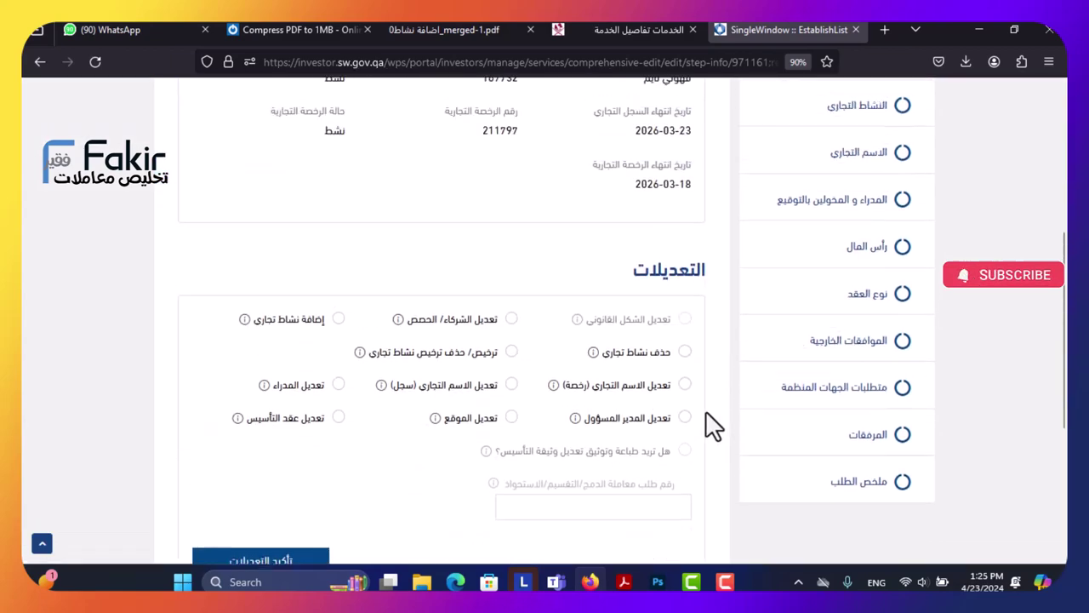
scroll(706, 410, down, 1)
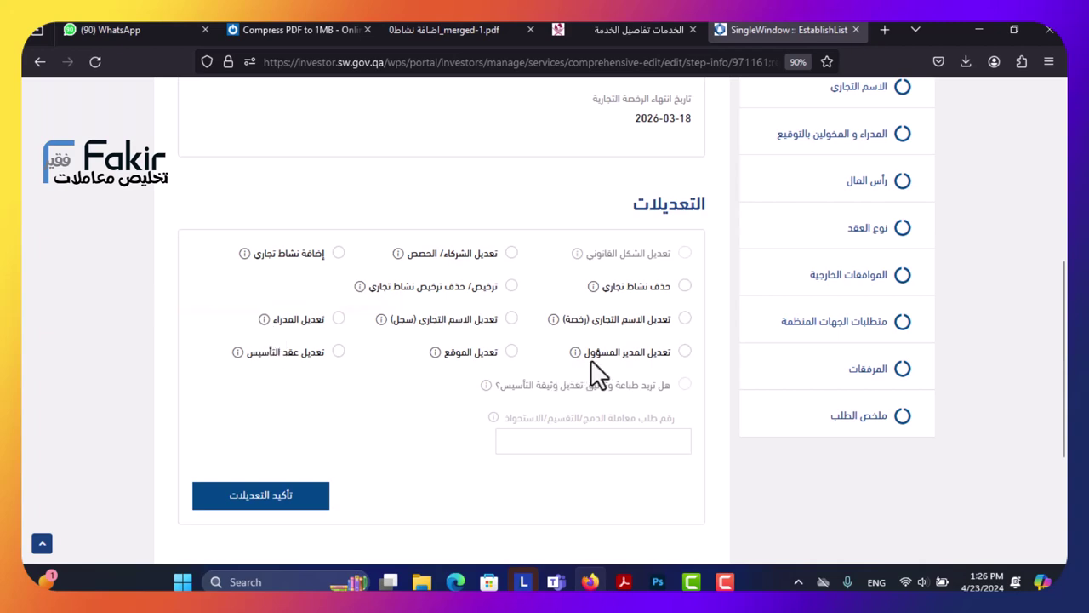
mouse_move(577, 355)
mouse_move(265, 323)
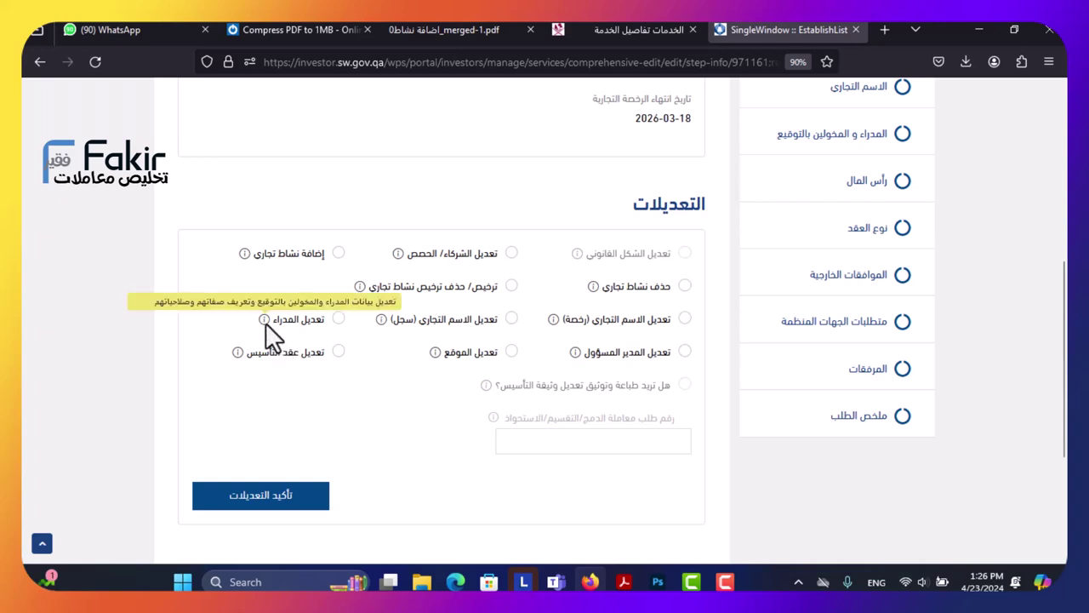
click(338, 319)
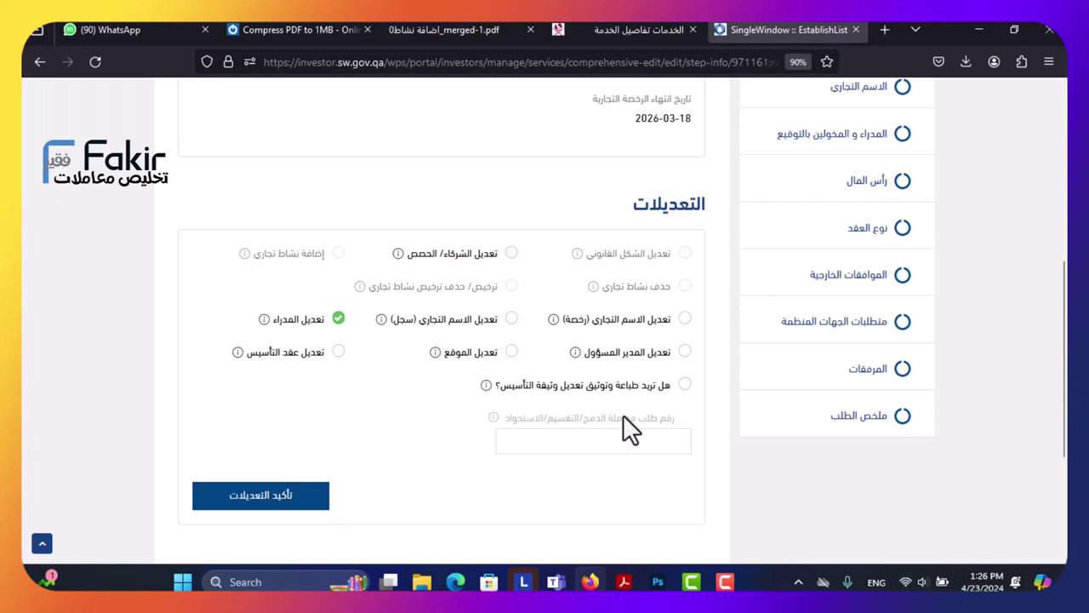
click(686, 386)
mouse_move(486, 387)
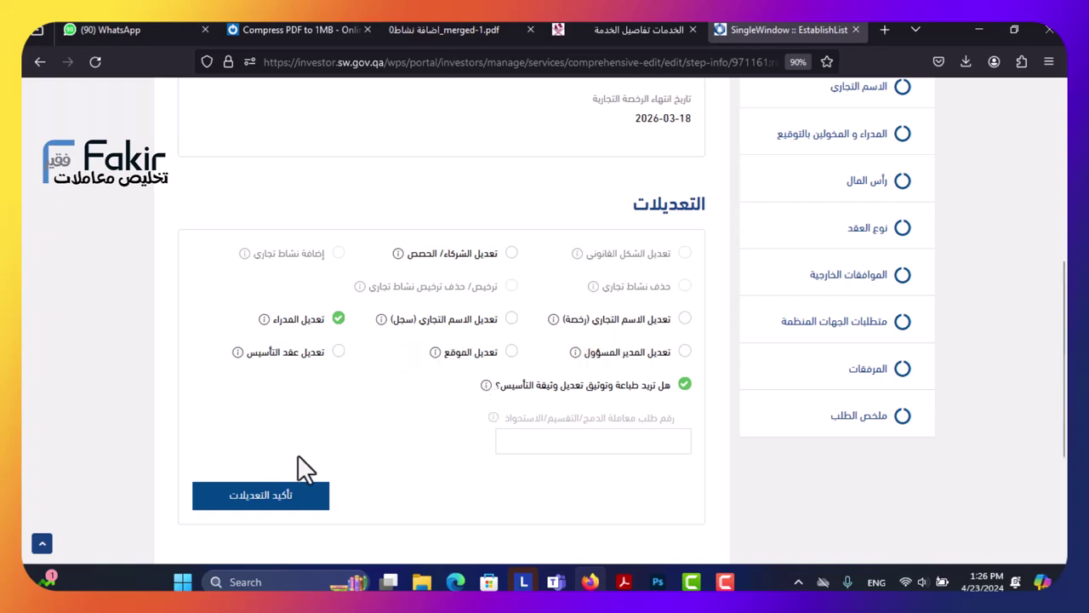
click(285, 498)
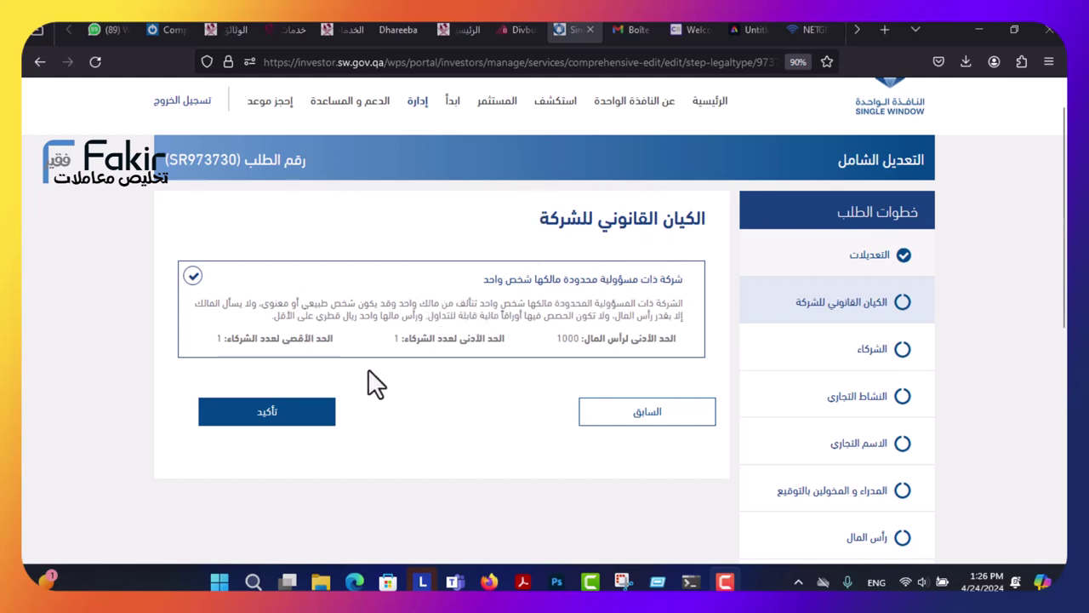
Confirm the legal entity, partners, business activities and trade name steps unchanged, then begin adding a manager
click(314, 412)
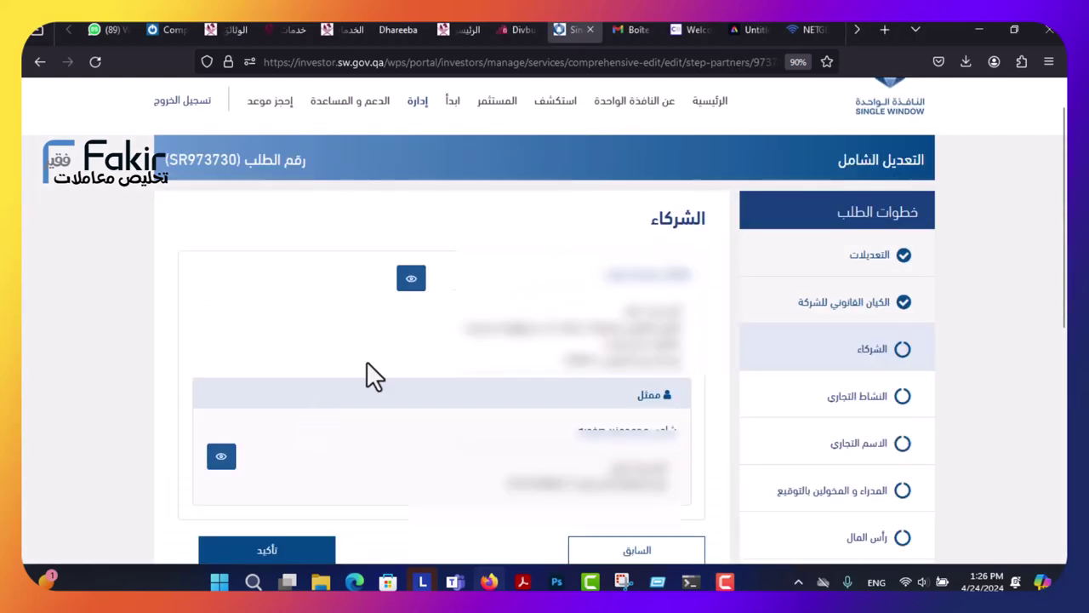
scroll(367, 363, down, 3)
click(308, 337)
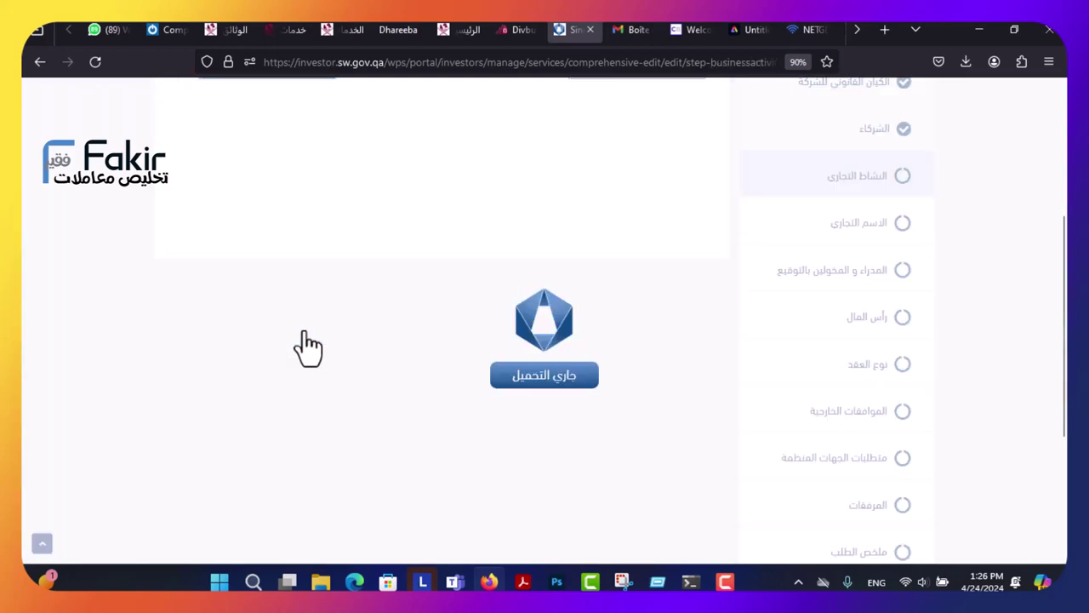
scroll(315, 364, up, 4)
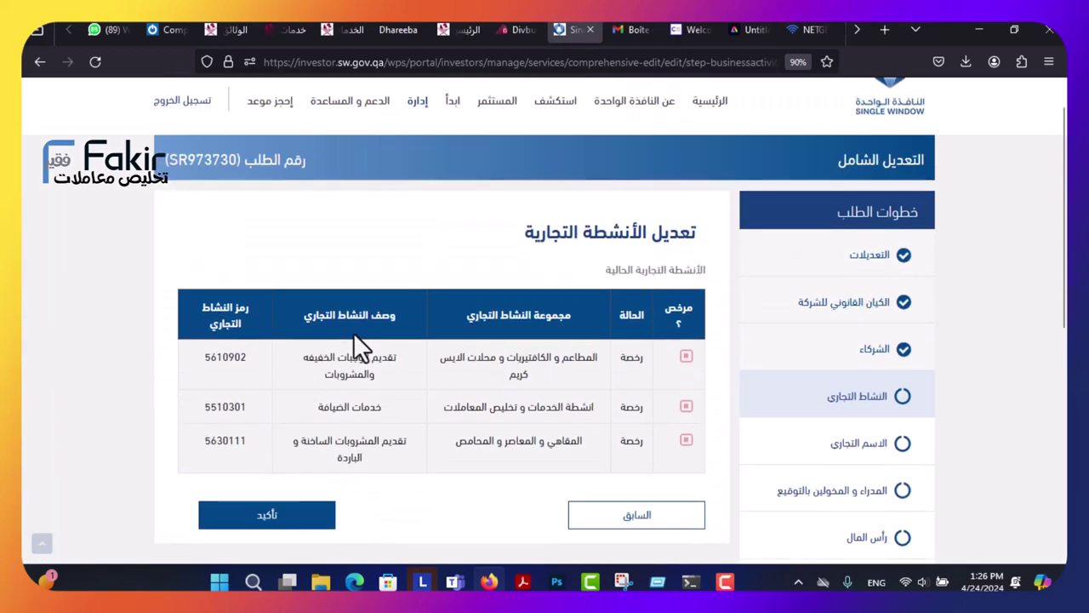
scroll(477, 336, down, 3)
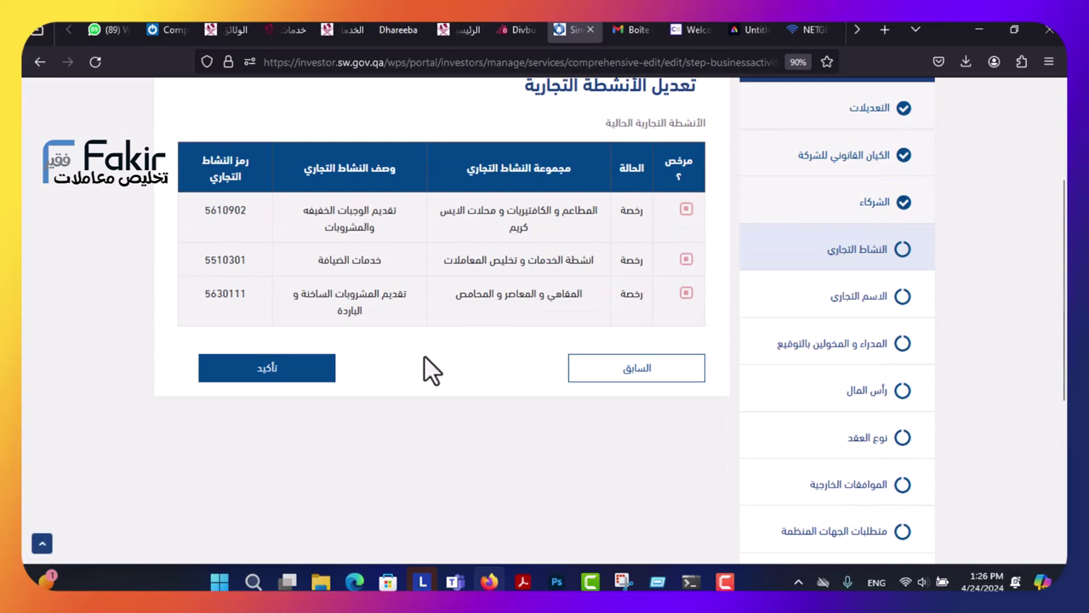
click(276, 379)
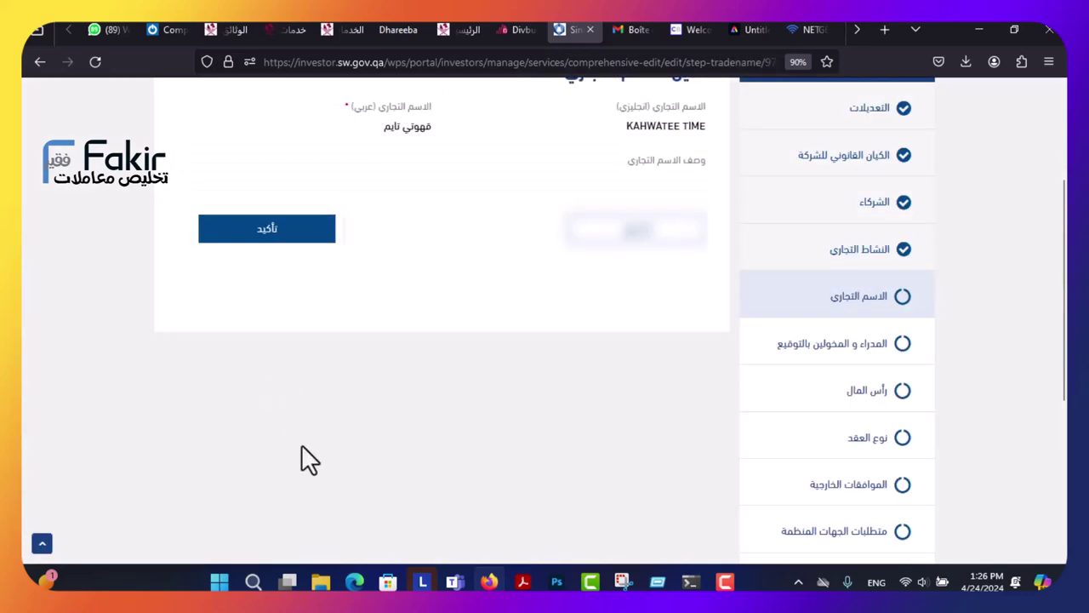
scroll(315, 426, up, 3)
click(293, 378)
click(607, 160)
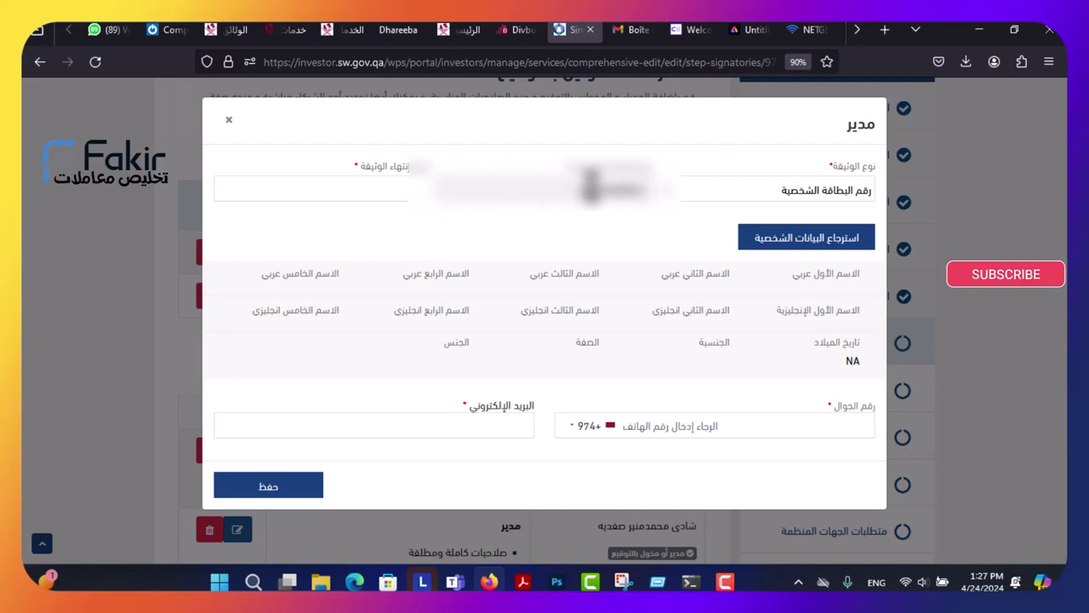
Set the manager's document expiry date to 2025-02-05, fetch their personal data, and save the manager
click(364, 192)
click(306, 238)
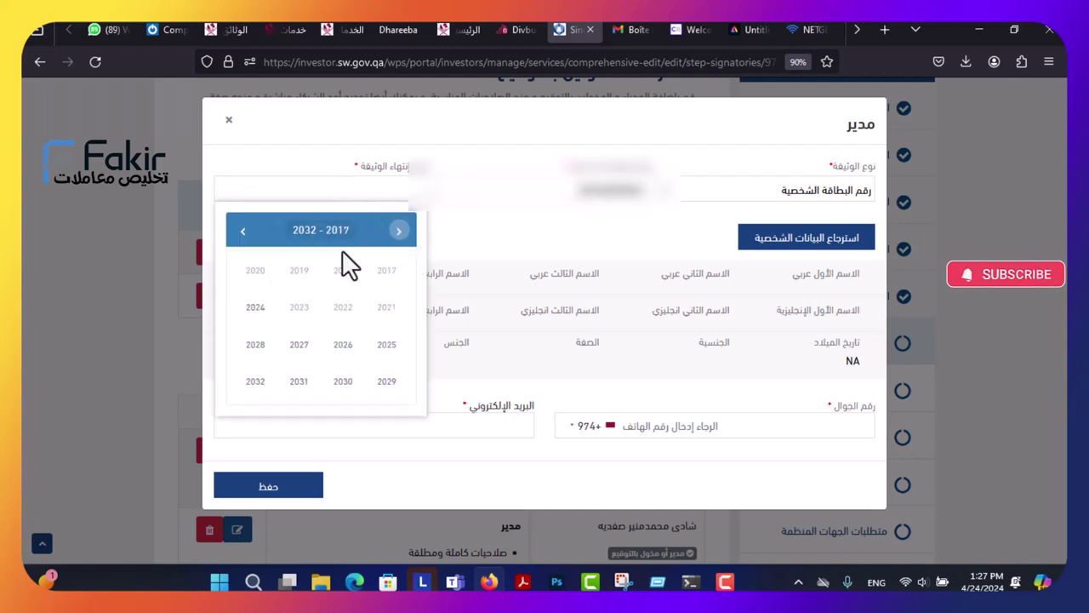
click(385, 347)
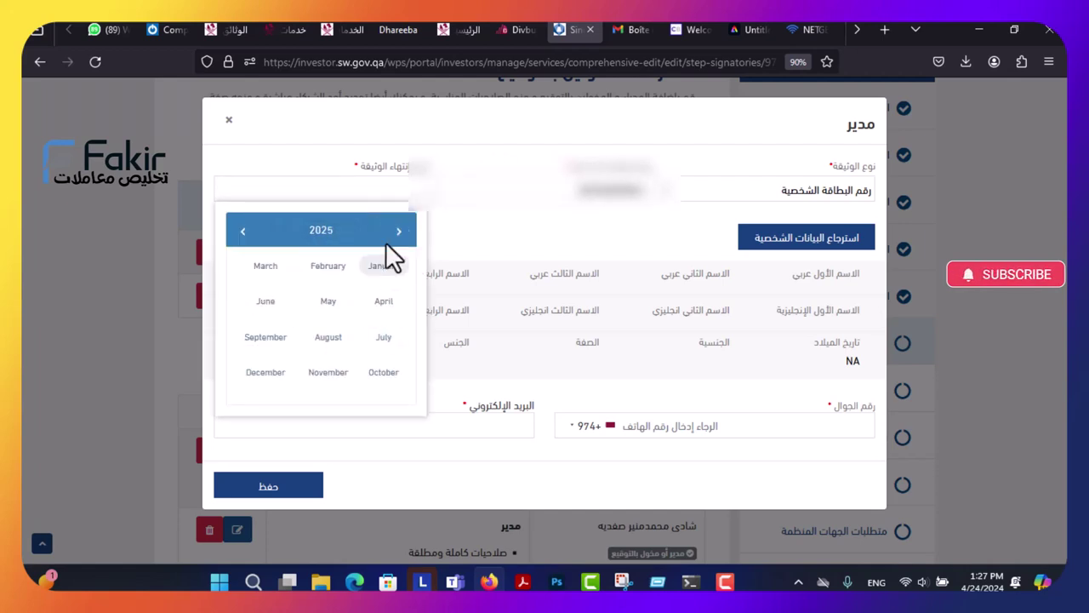
click(327, 267)
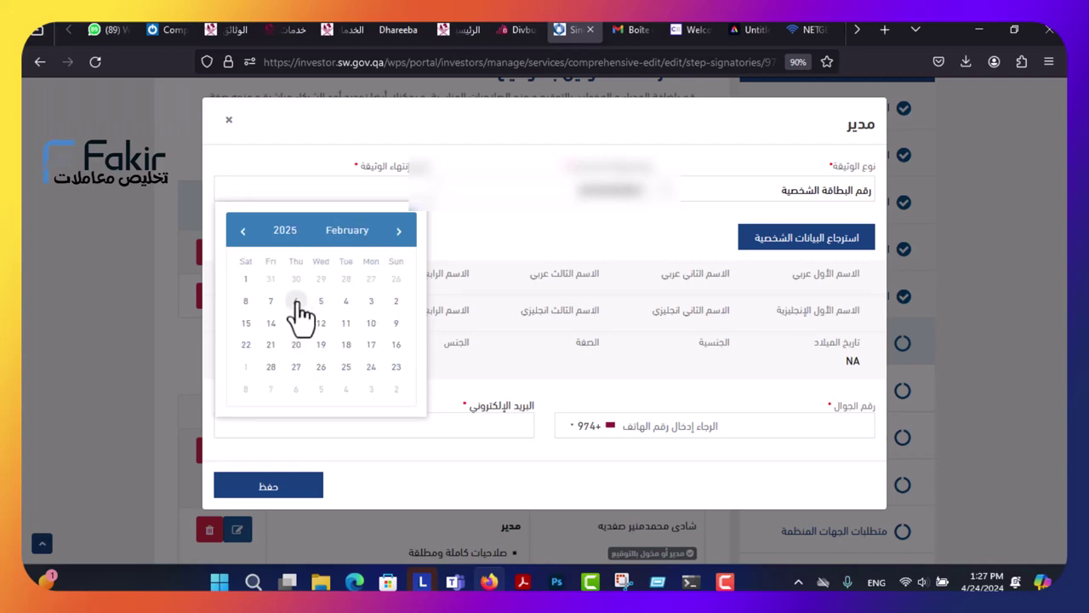
click(320, 302)
click(810, 239)
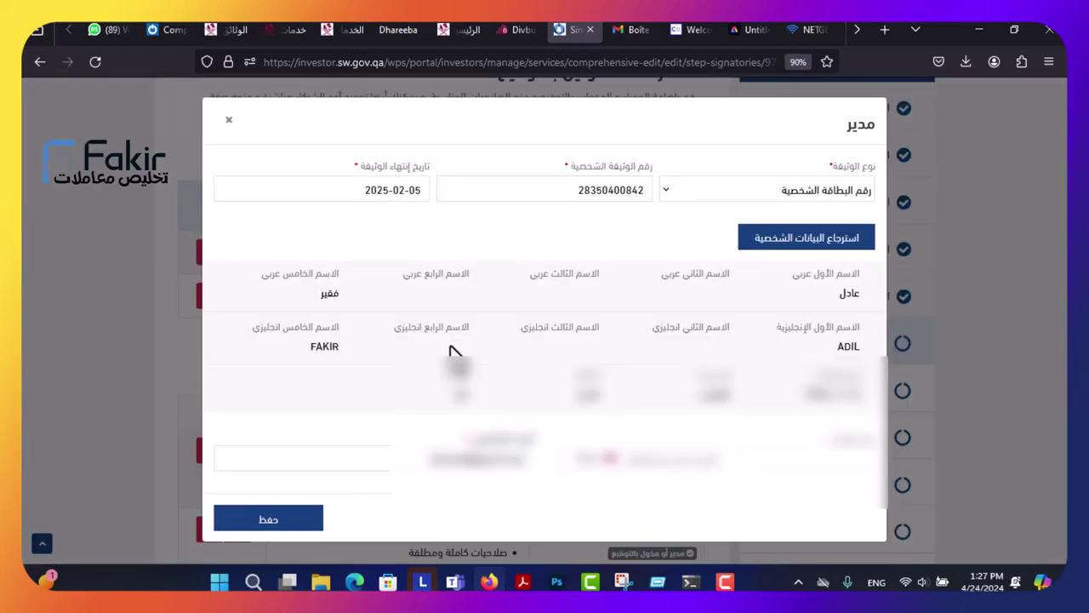
click(262, 519)
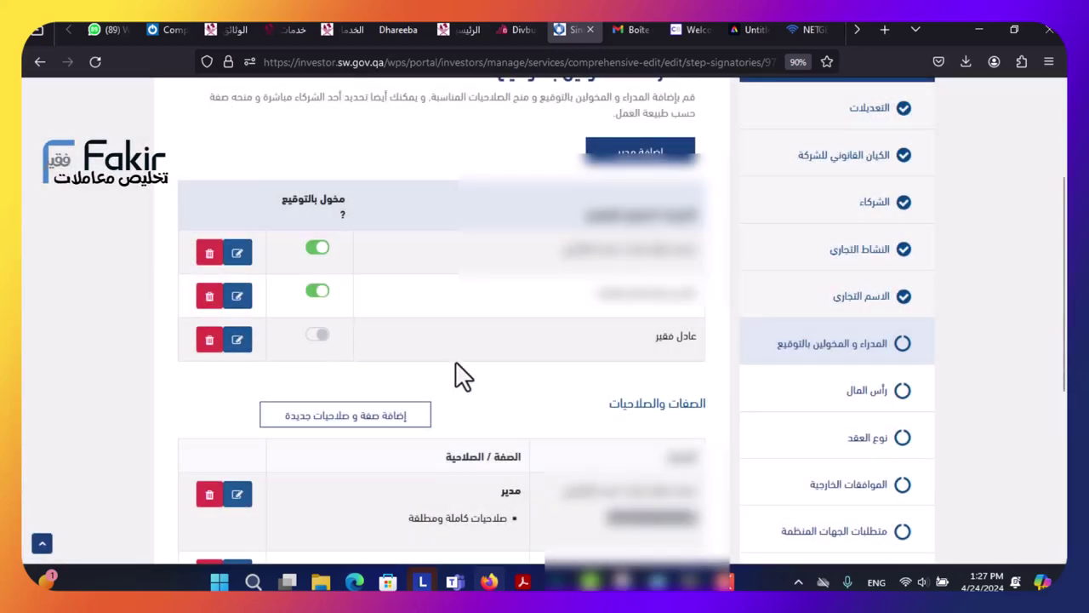
Switch on مخول بالتوقيع so the new manager is an authorized signatory
scroll(505, 378, down, 2)
scroll(489, 345, up, 2)
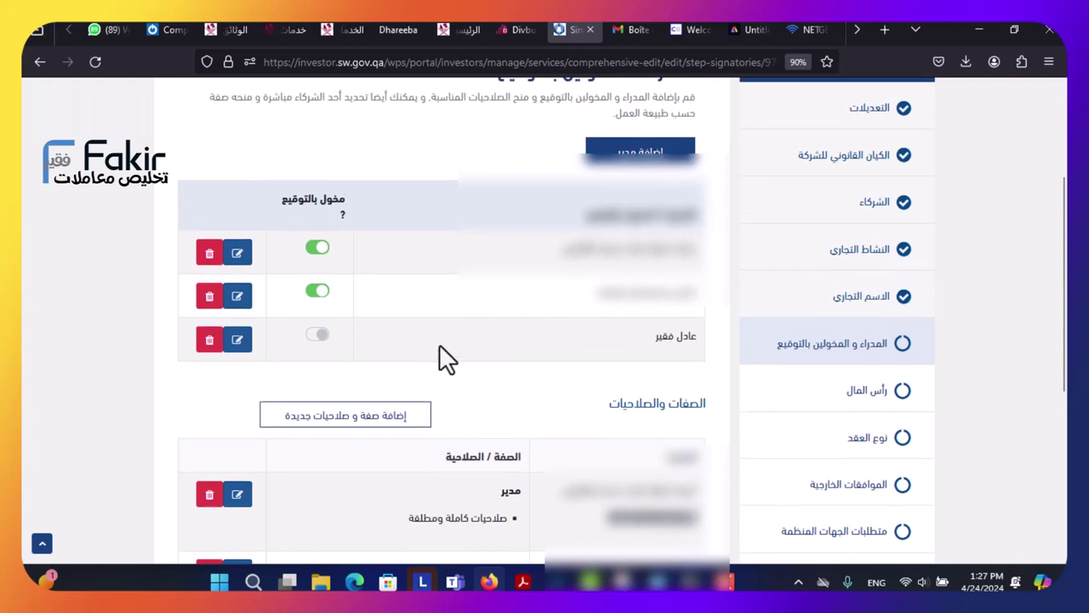
click(320, 337)
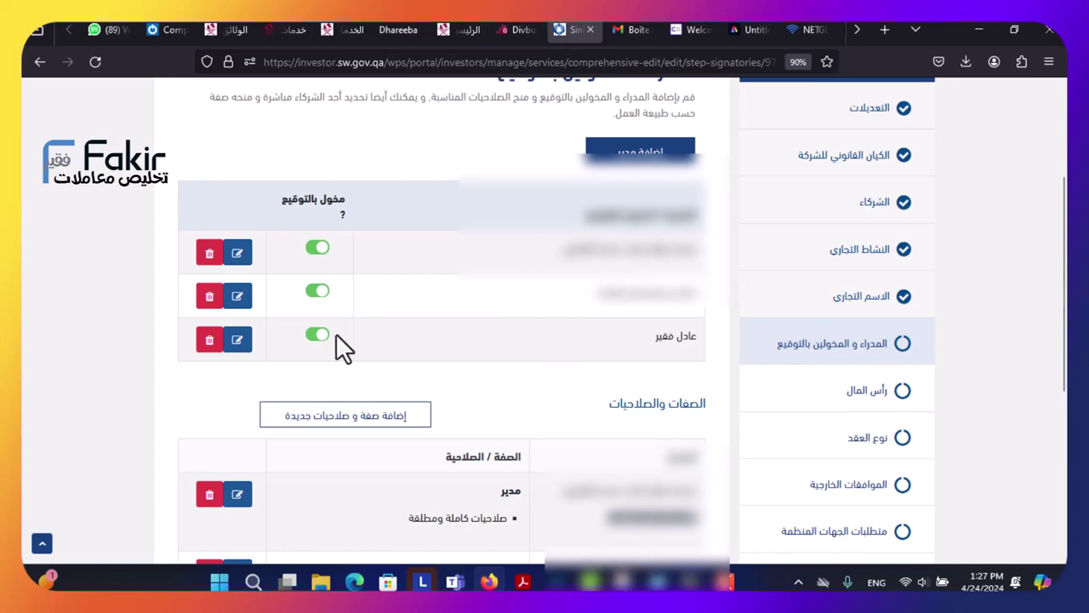
scroll(455, 330, down, 3)
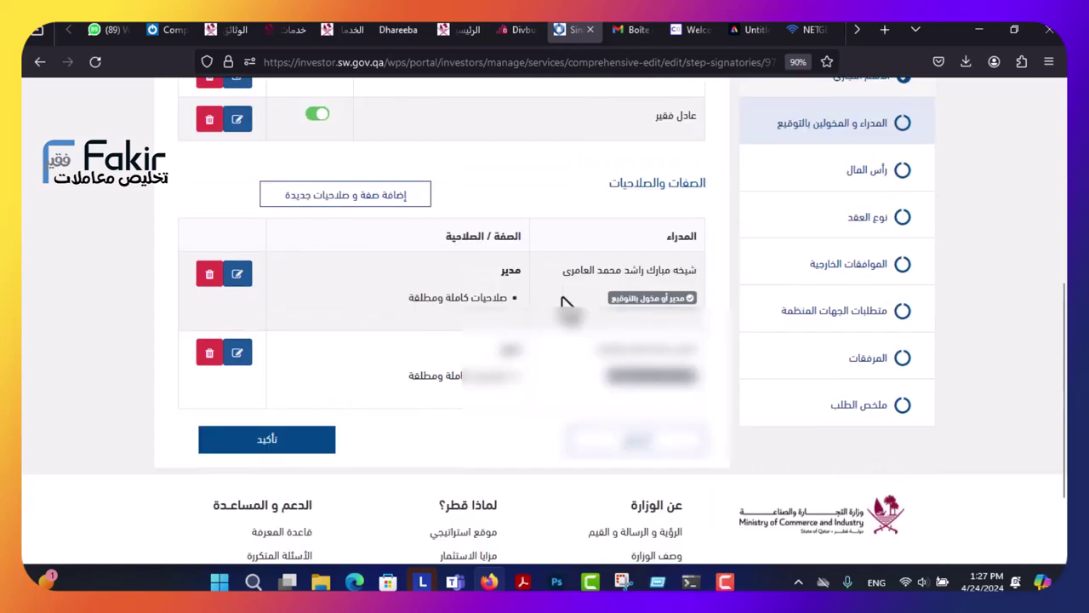
Assign the new manager the مدير role with صلاحيات كاملة ومطلقة, submit it, and confirm the managers step
click(365, 213)
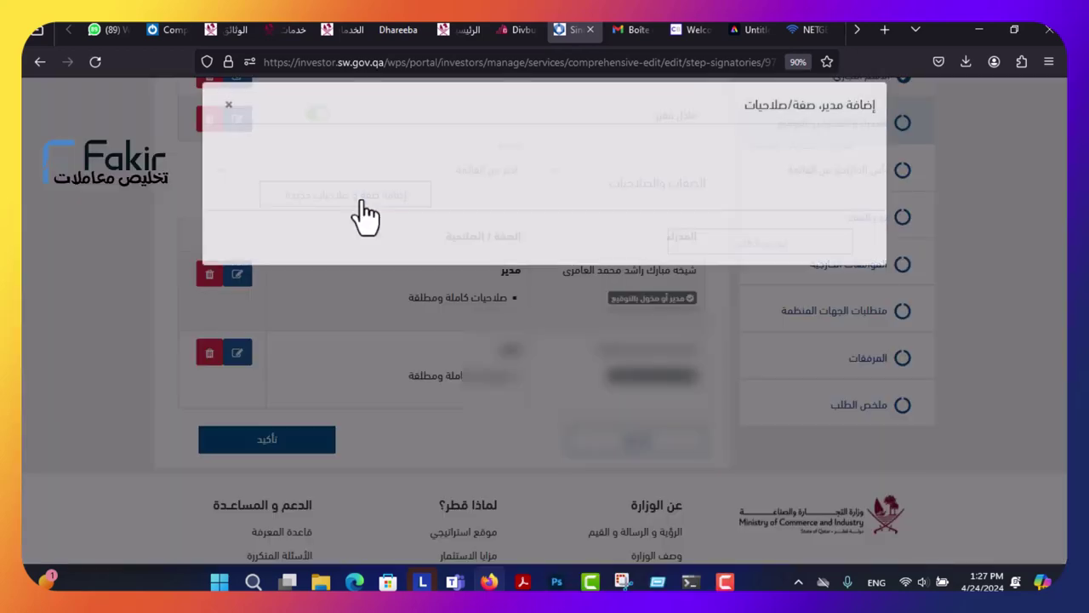
click(751, 185)
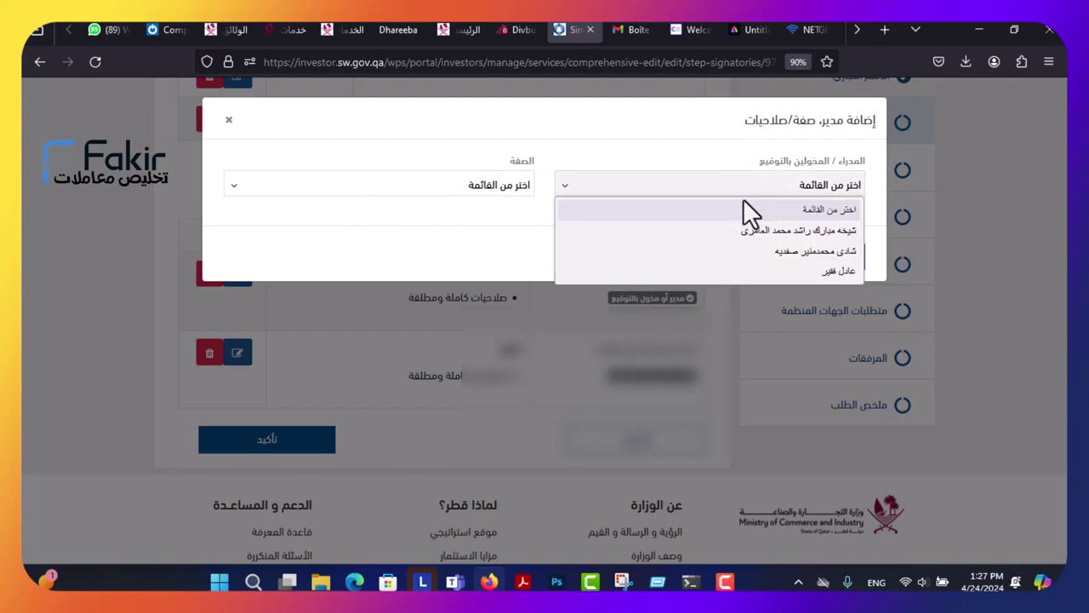
click(489, 183)
click(731, 200)
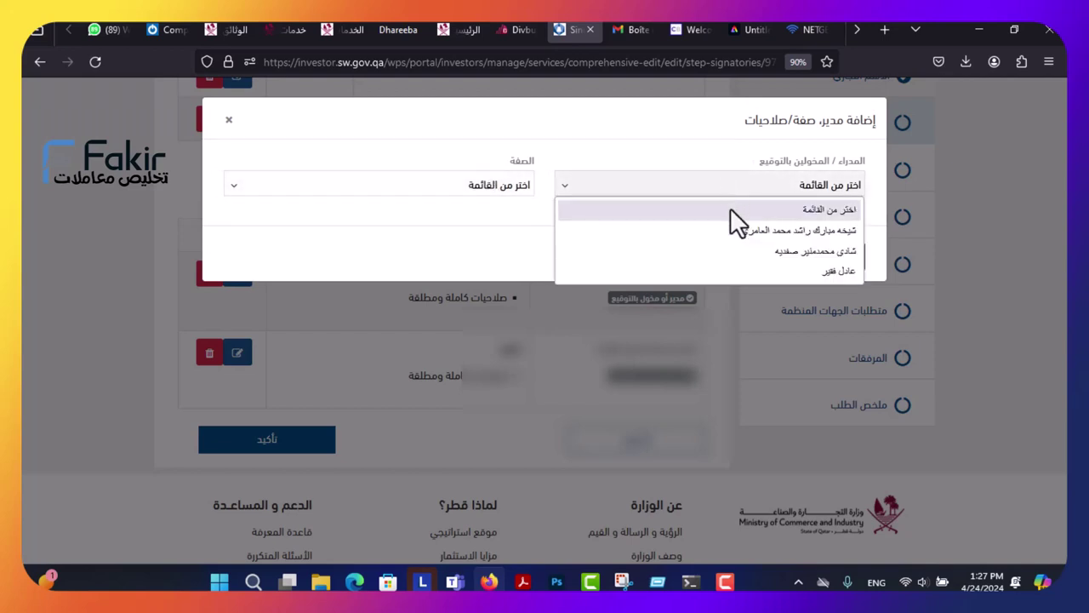
click(743, 276)
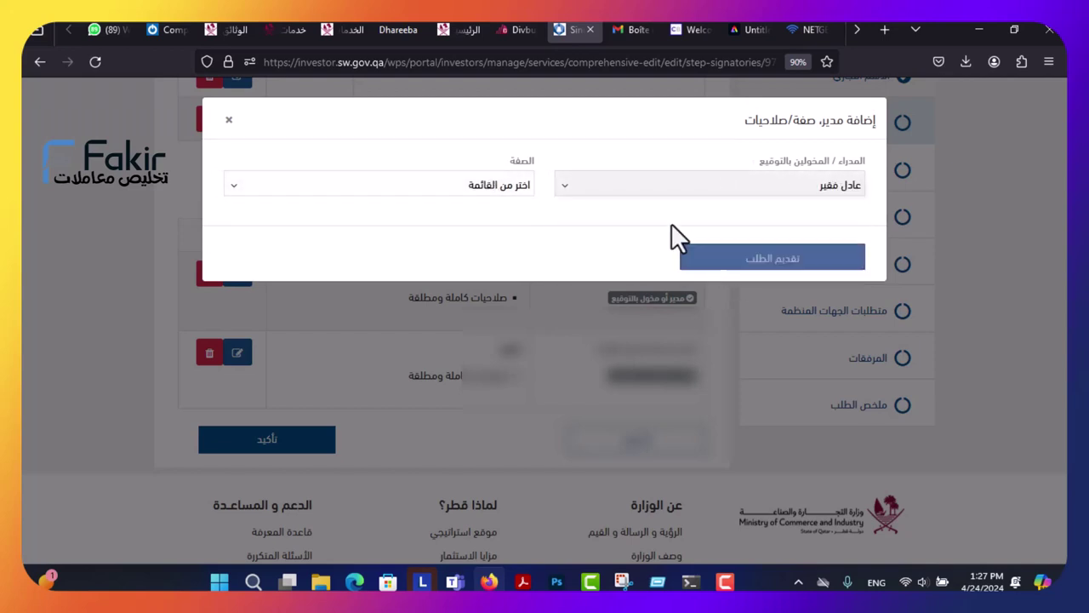
click(522, 184)
click(514, 234)
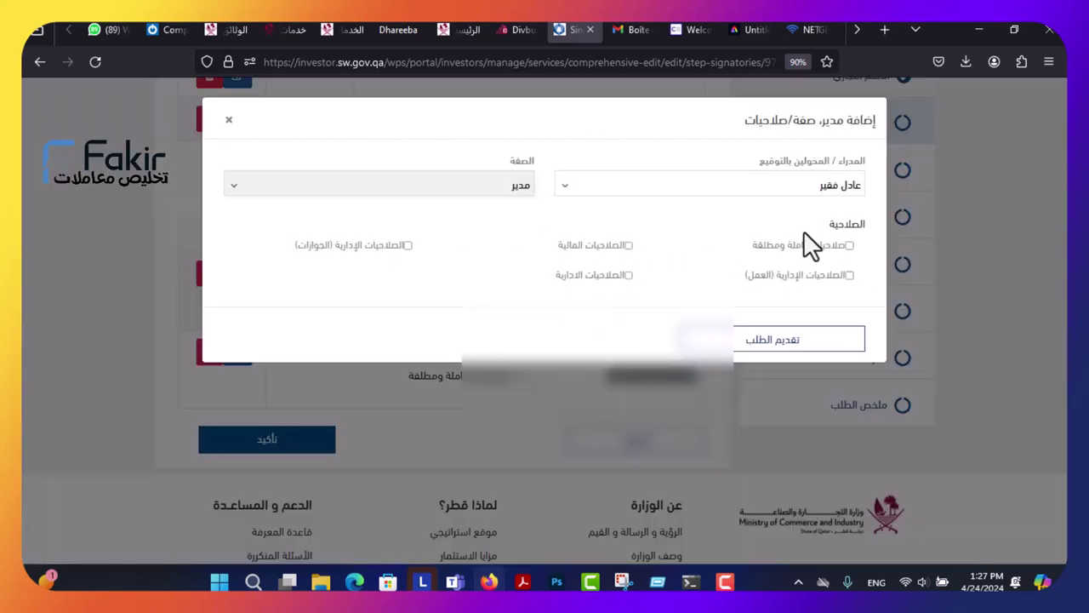
click(849, 246)
click(800, 341)
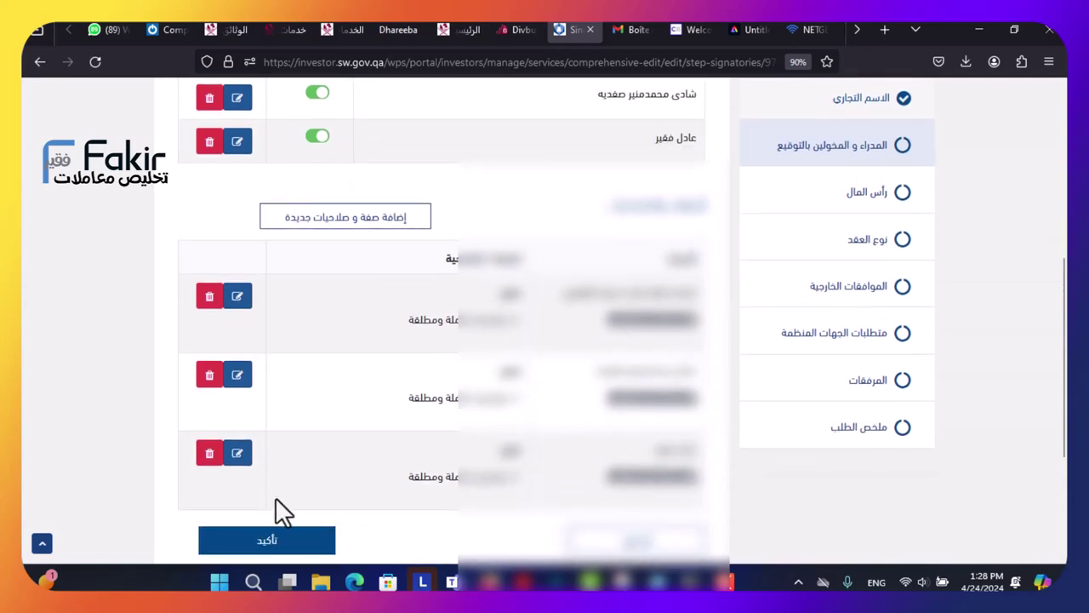
click(270, 545)
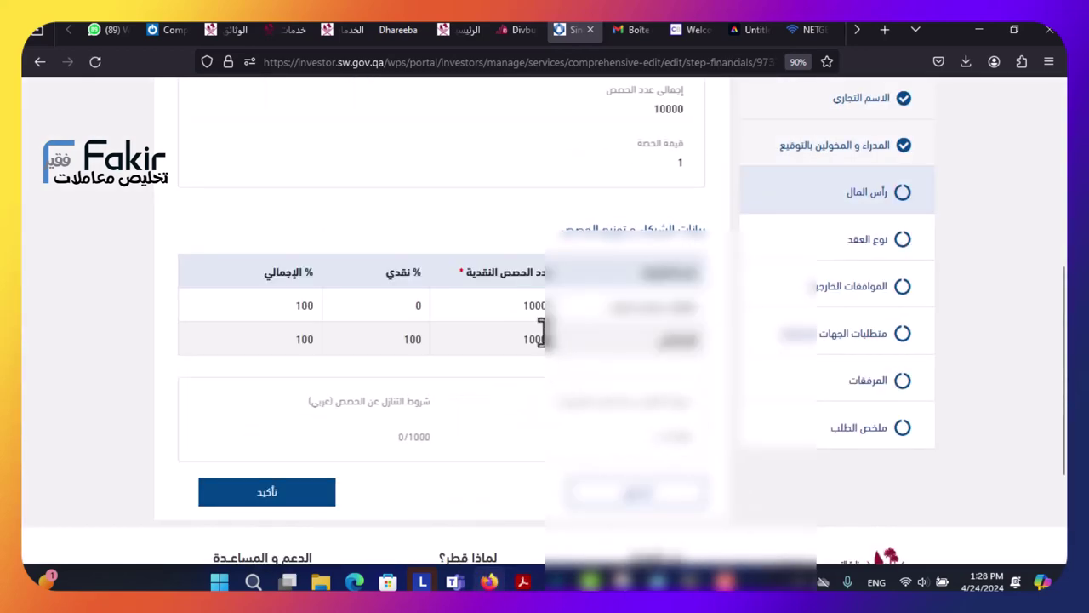
scroll(545, 353, up, 3)
scroll(539, 343, down, 3)
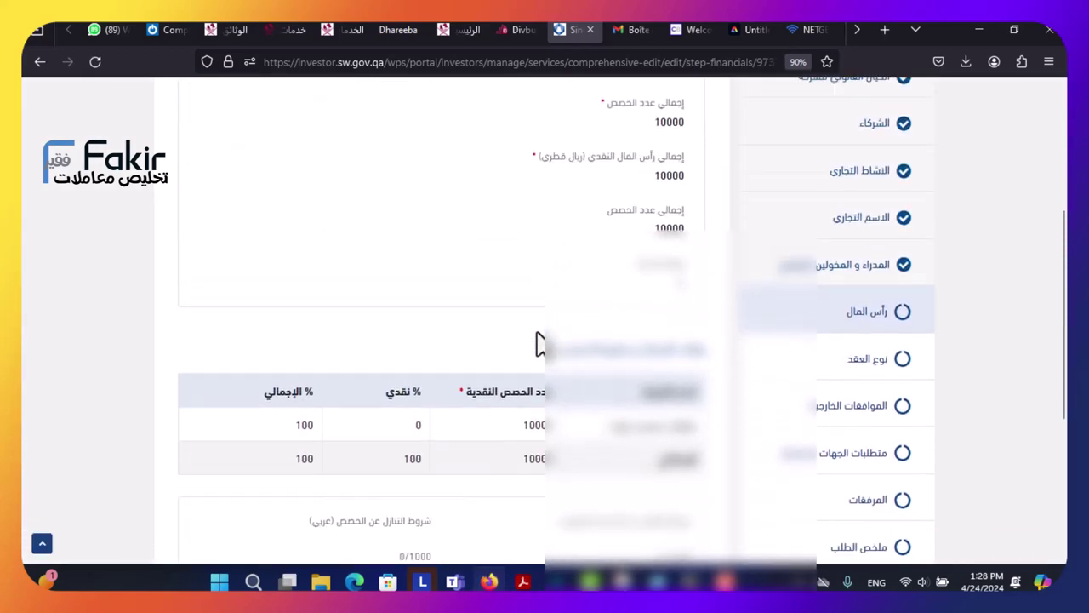
scroll(530, 306, up, 6)
scroll(558, 299, down, 1)
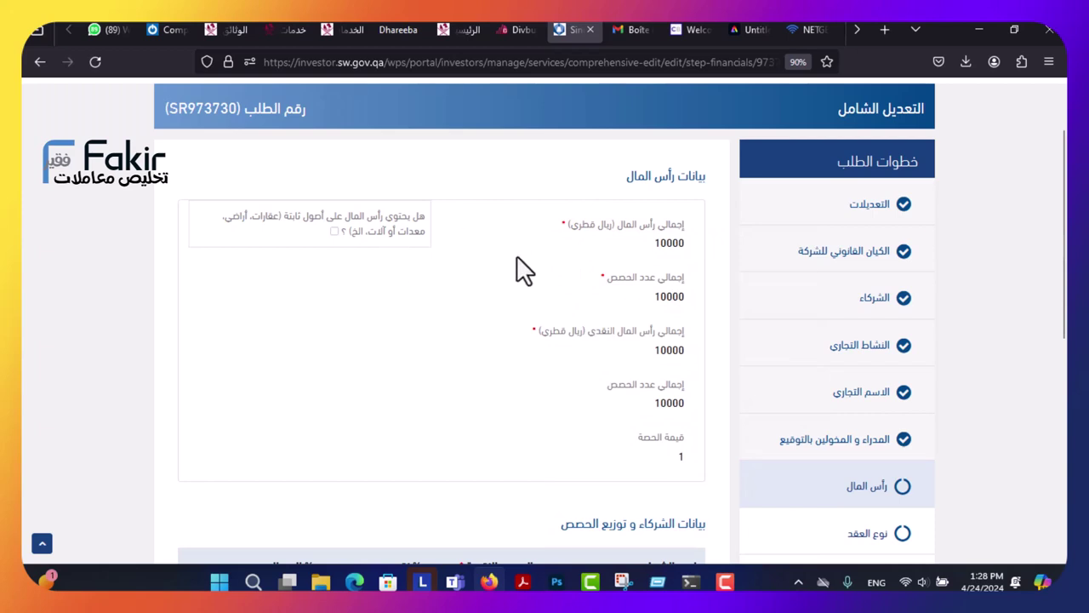
scroll(630, 273, down, 3)
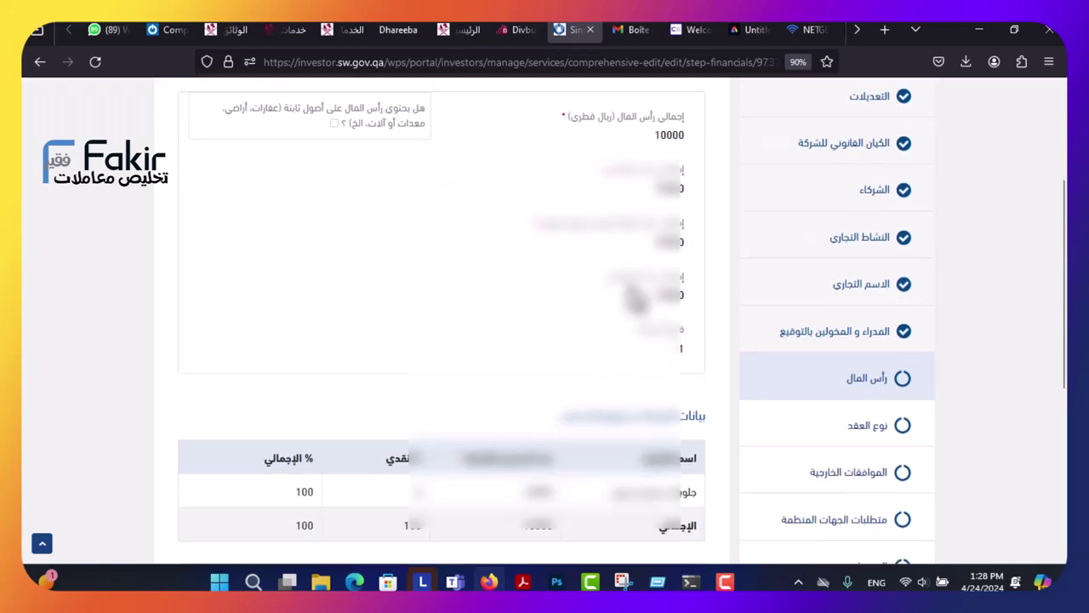
scroll(651, 334, down, 5)
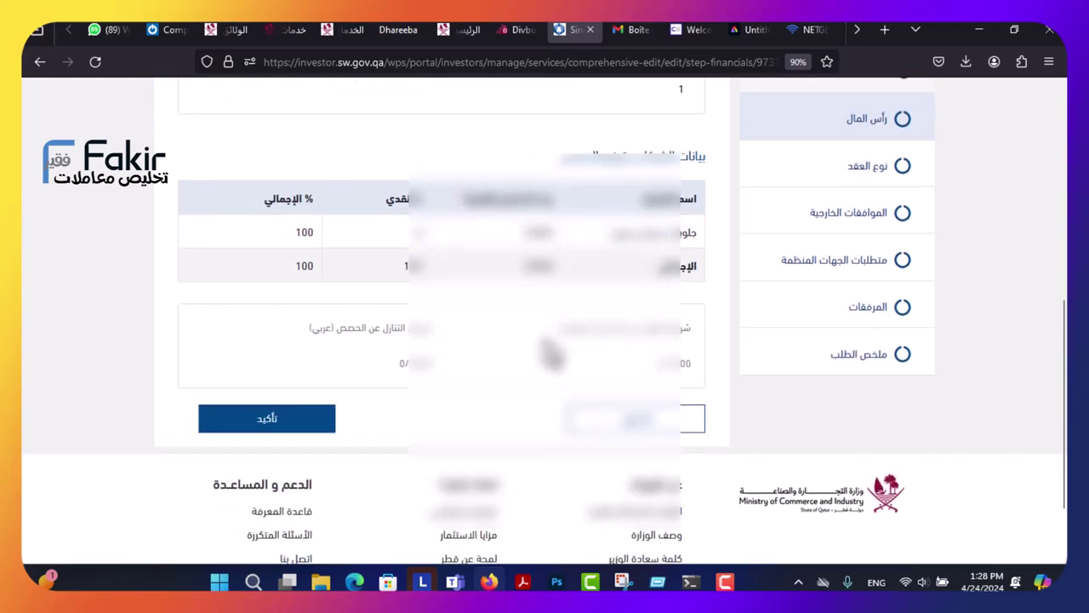
Confirm the capital step and review the contract terms, including the company duration of 25
click(267, 419)
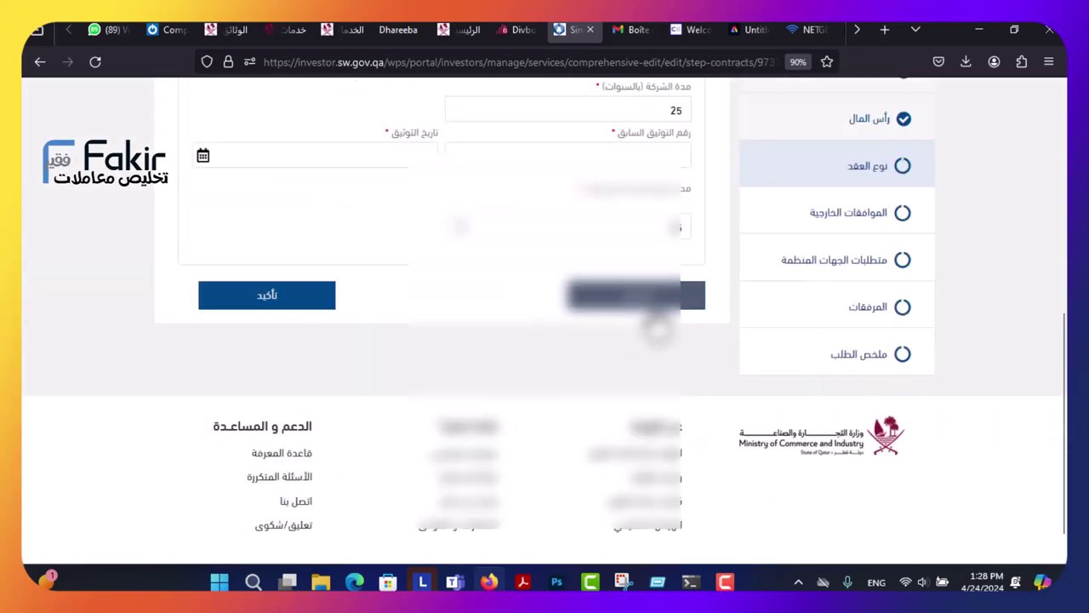
scroll(612, 323, up, 4)
scroll(596, 357, up, 5)
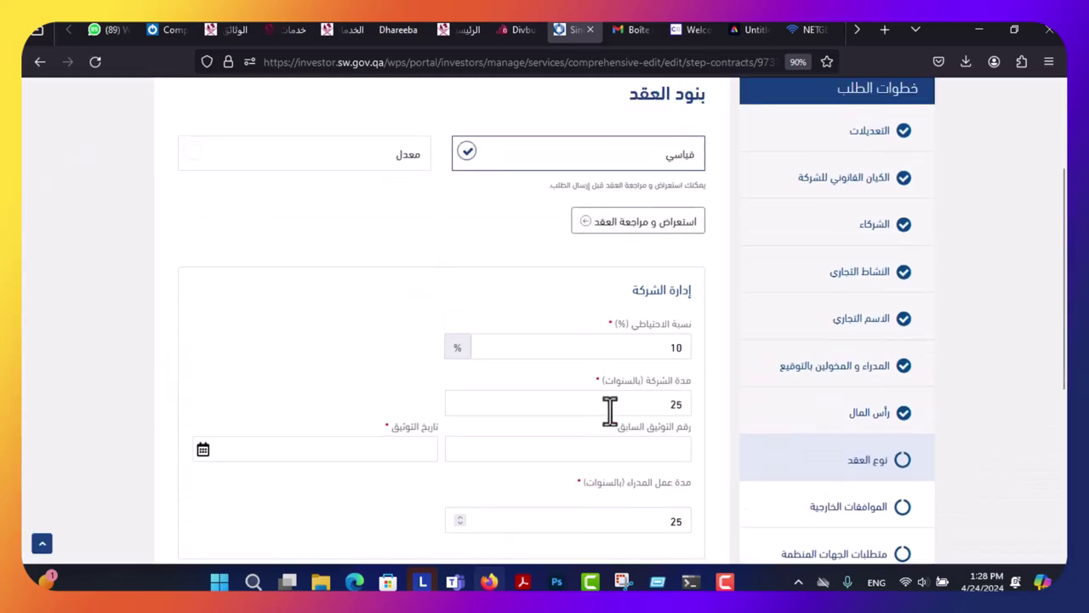
scroll(525, 400, down, 4)
double_click(615, 406)
scroll(534, 393, down, 5)
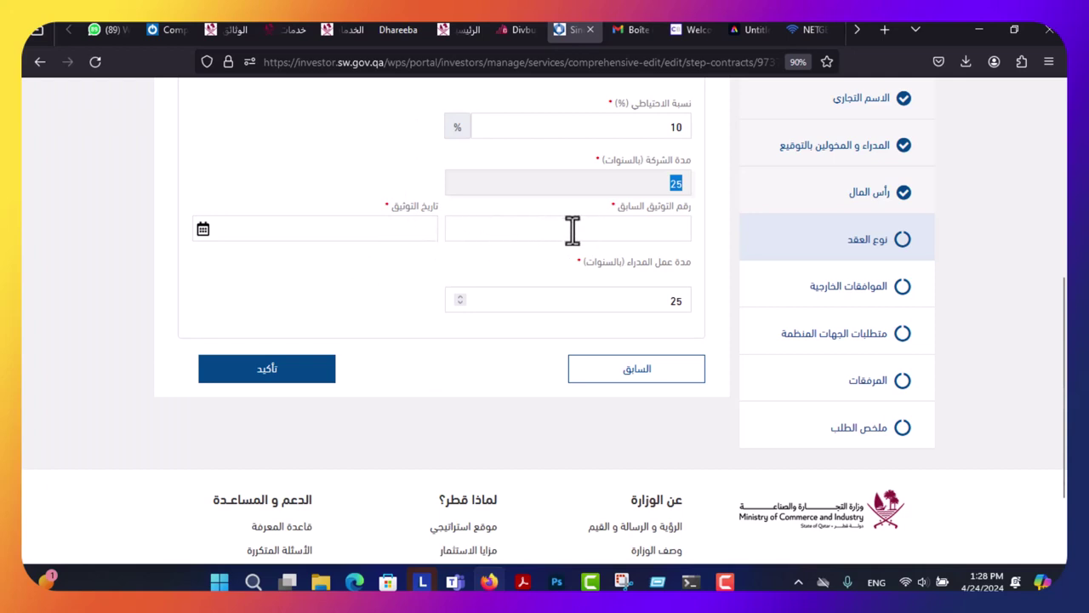
Enter 173149 as the previous attestation number and move to the تاريخ التوثيق field
click(602, 230)
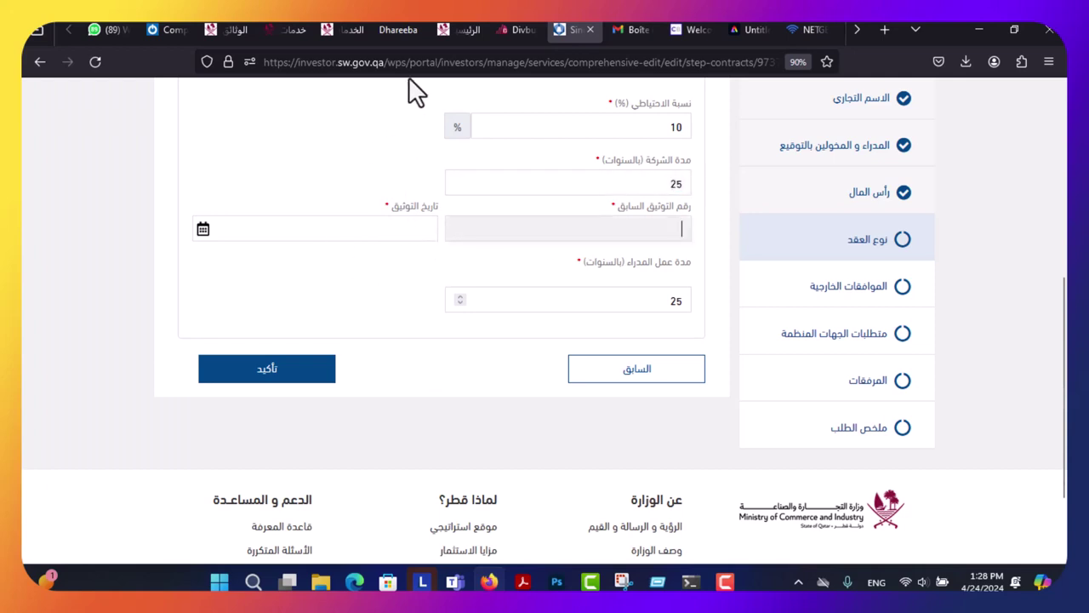
click(429, 118)
click(568, 237)
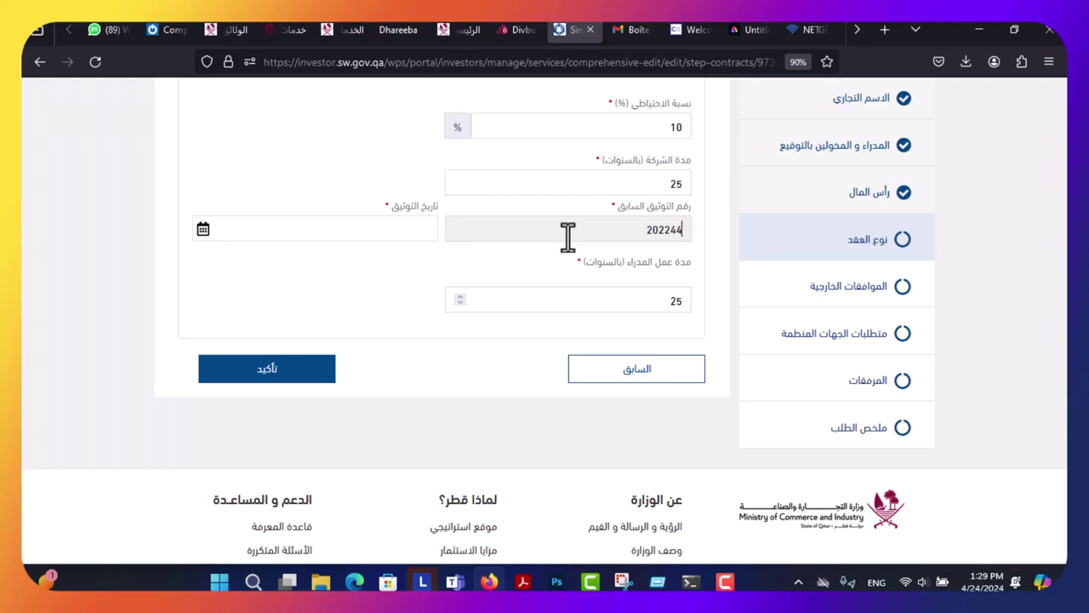
text(173149)
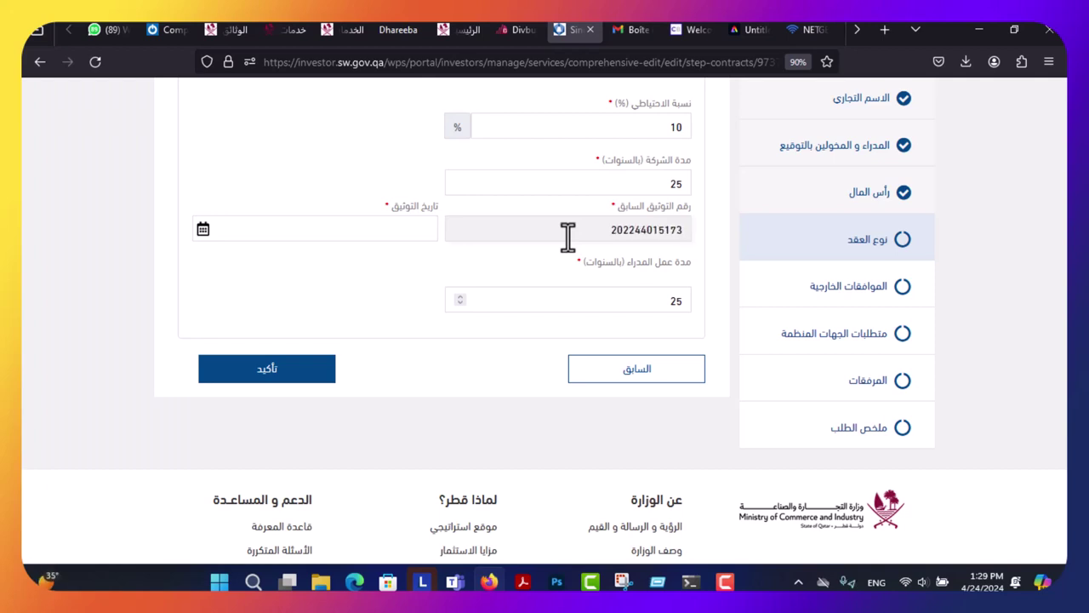
click(356, 235)
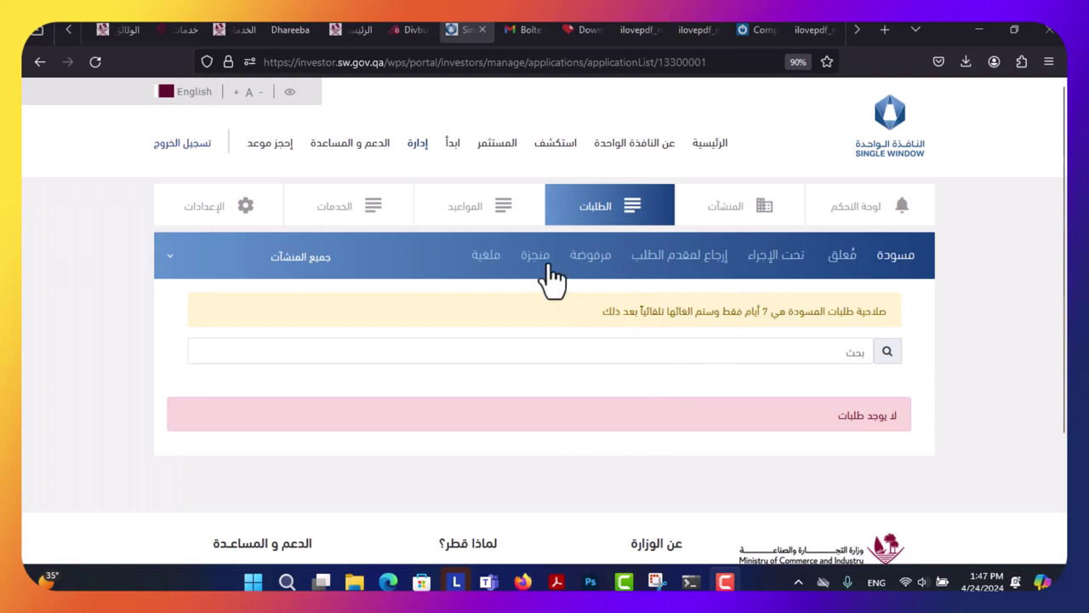
Switch the applications list to the تحت الإجراء tab
click(763, 260)
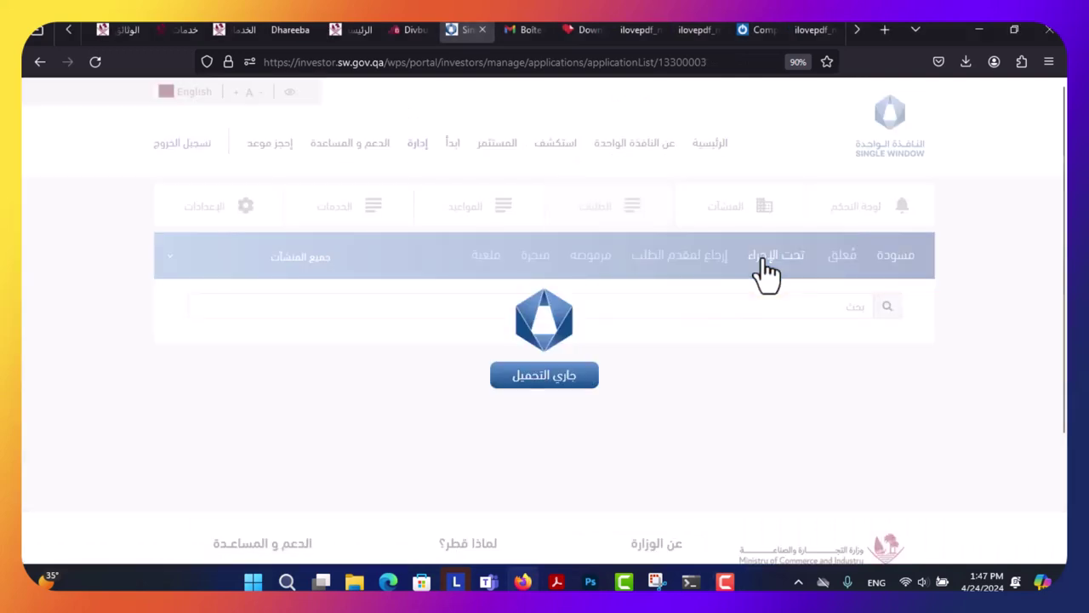